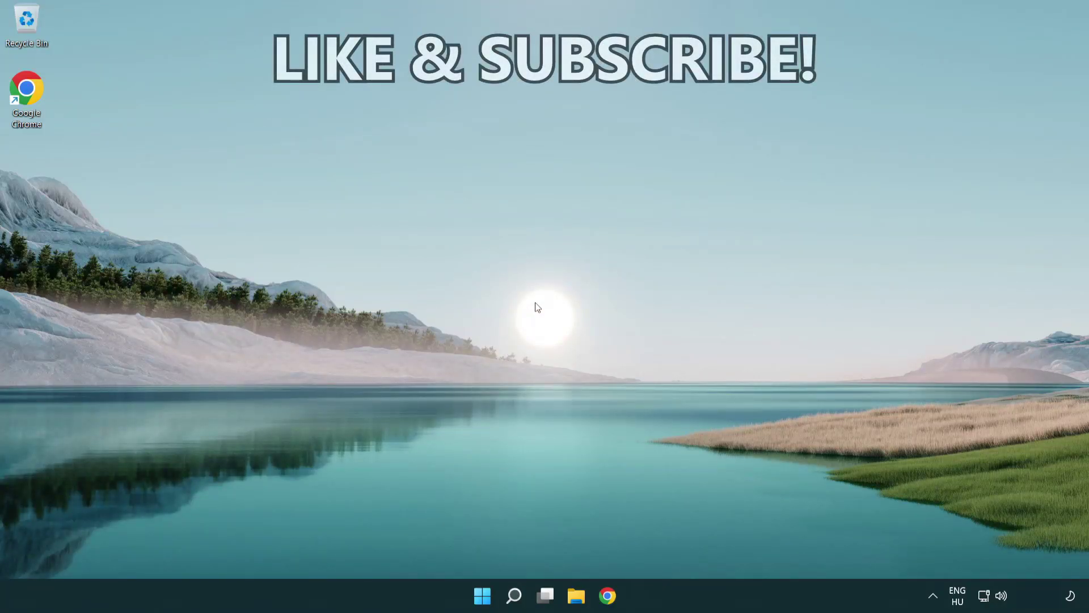
Search for 'cmd' and launch Command Prompt as administrator
click(514, 595)
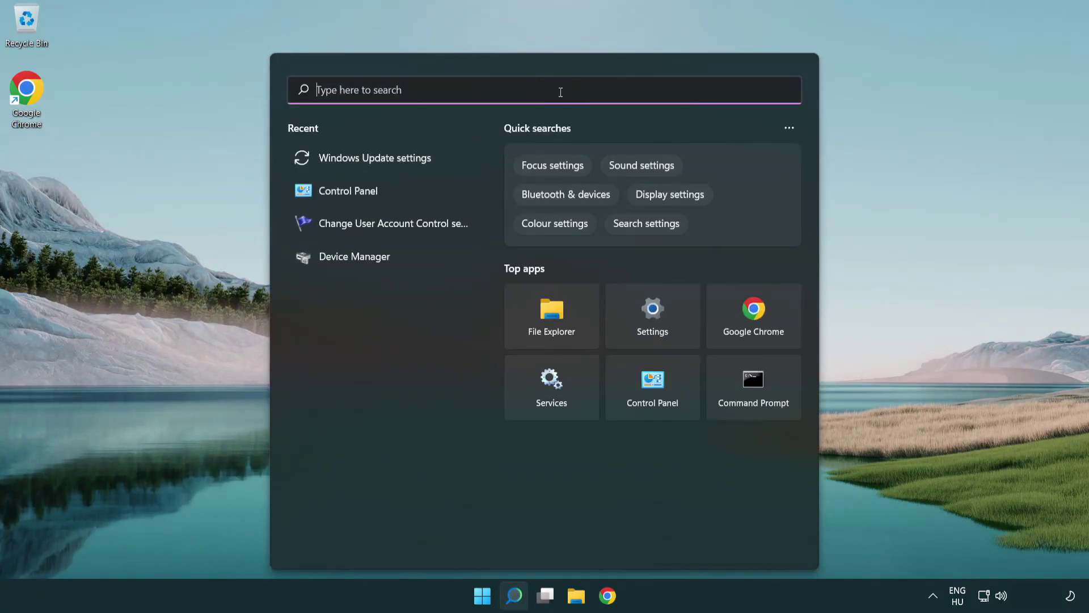
text(control Panelcmd)
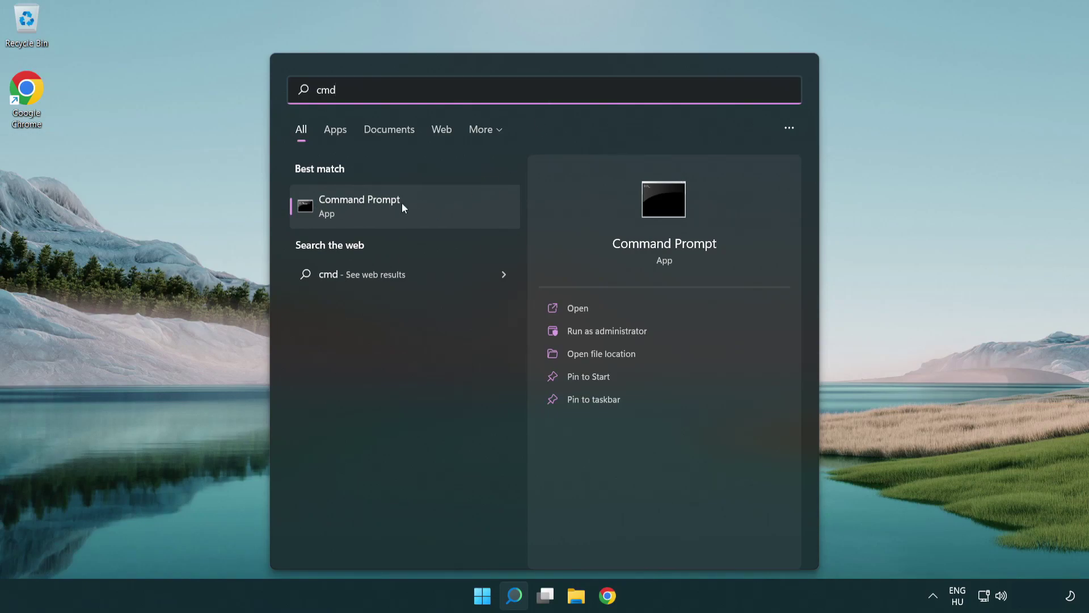
right_click(443, 201)
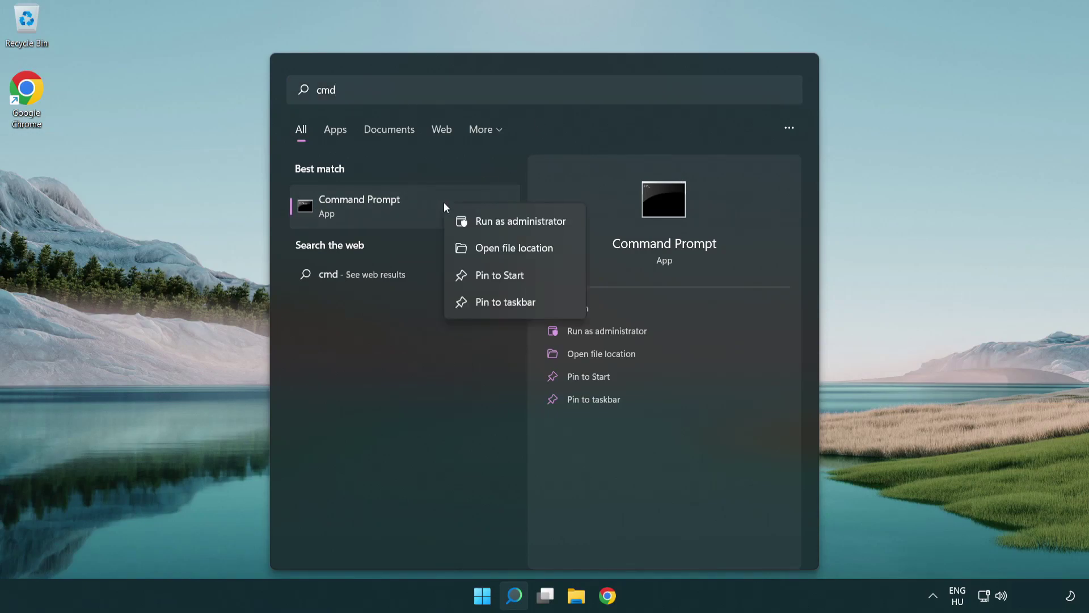
click(528, 228)
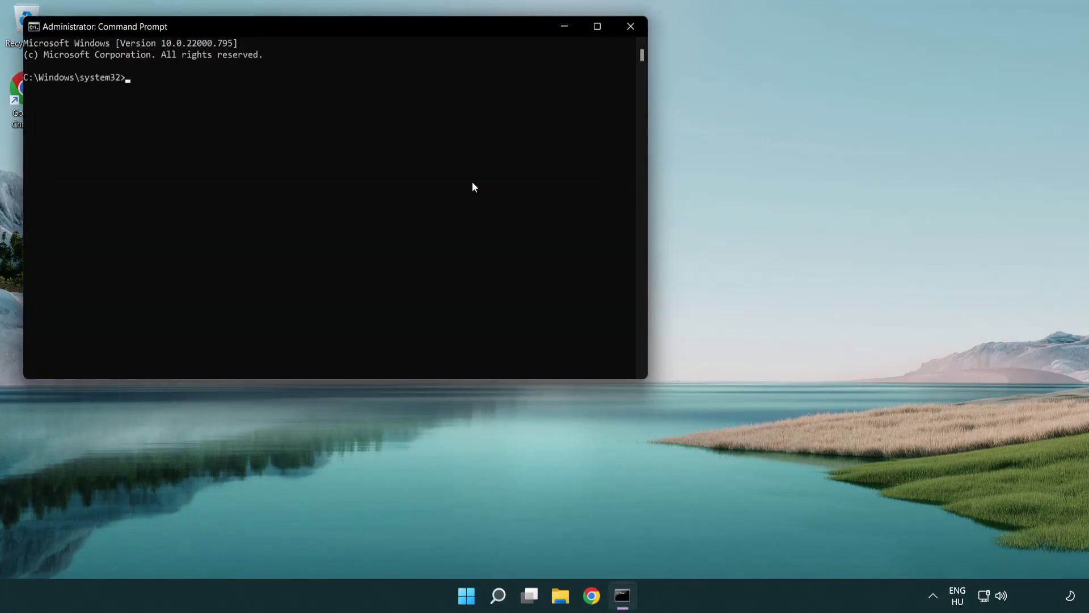
Run ipconfig /flushdns and netsh winsock reset, then exit the console
drag(390, 24, 589, 121)
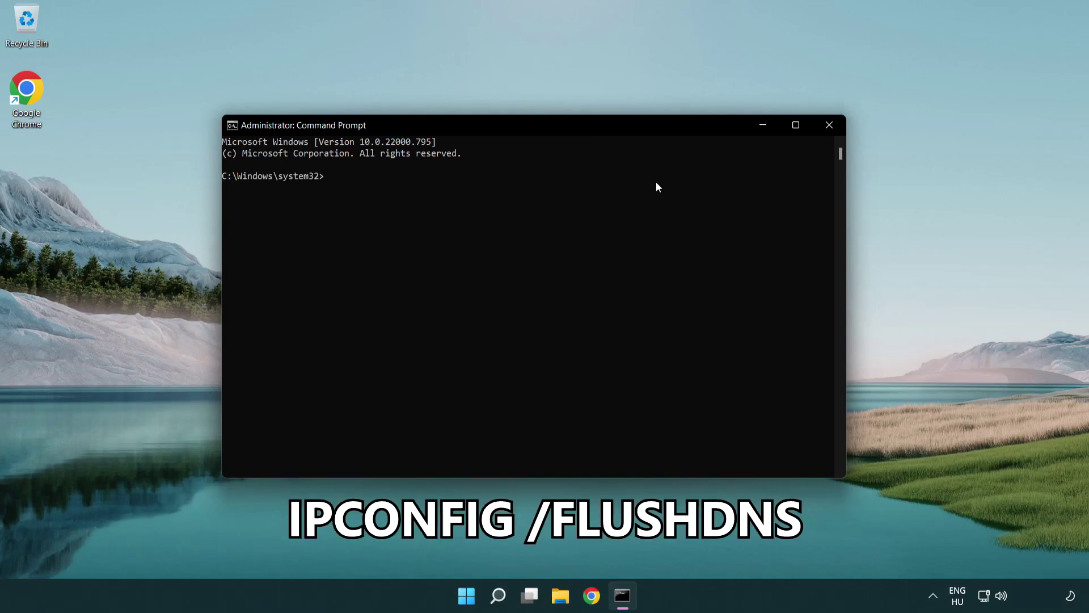
text(ipcon)
text(fig )
text(/)
text(flushdn)
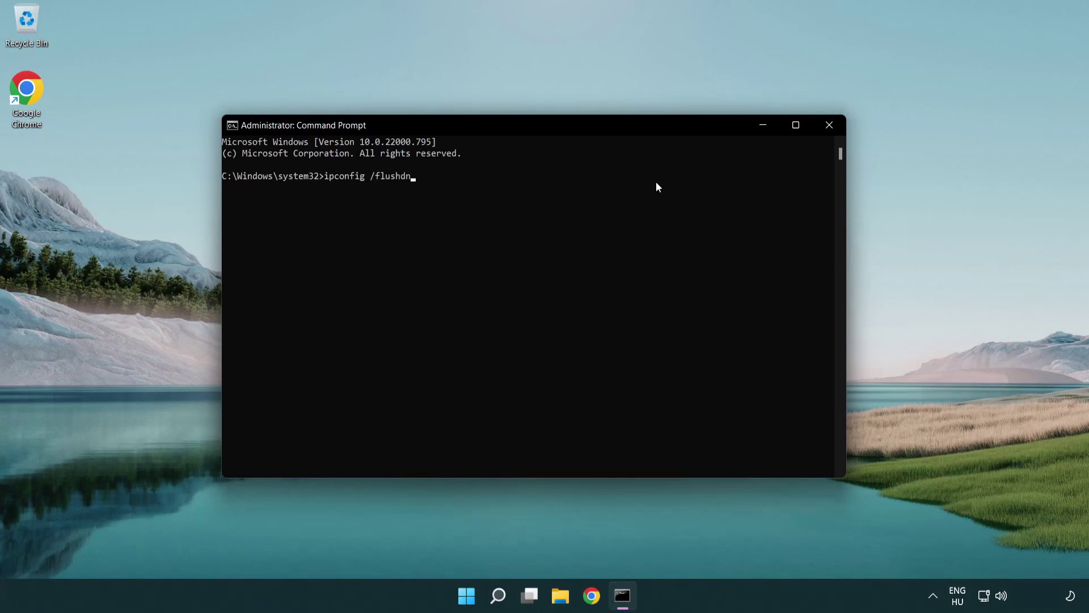
text(s)
key(Return)
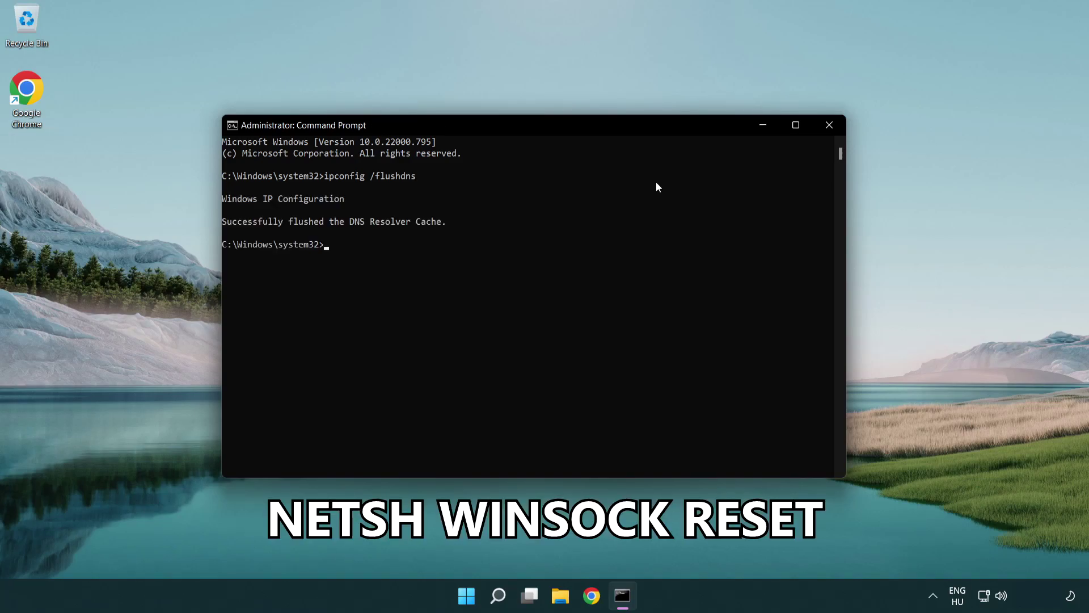
text(netsh win)
text(sock rese)
text(t)
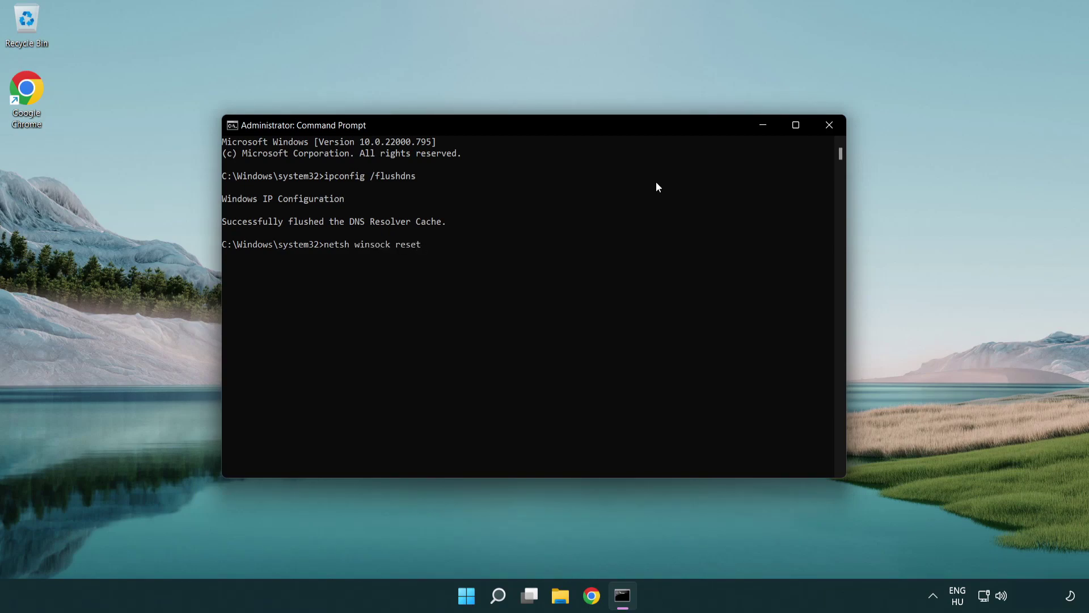
key(Return)
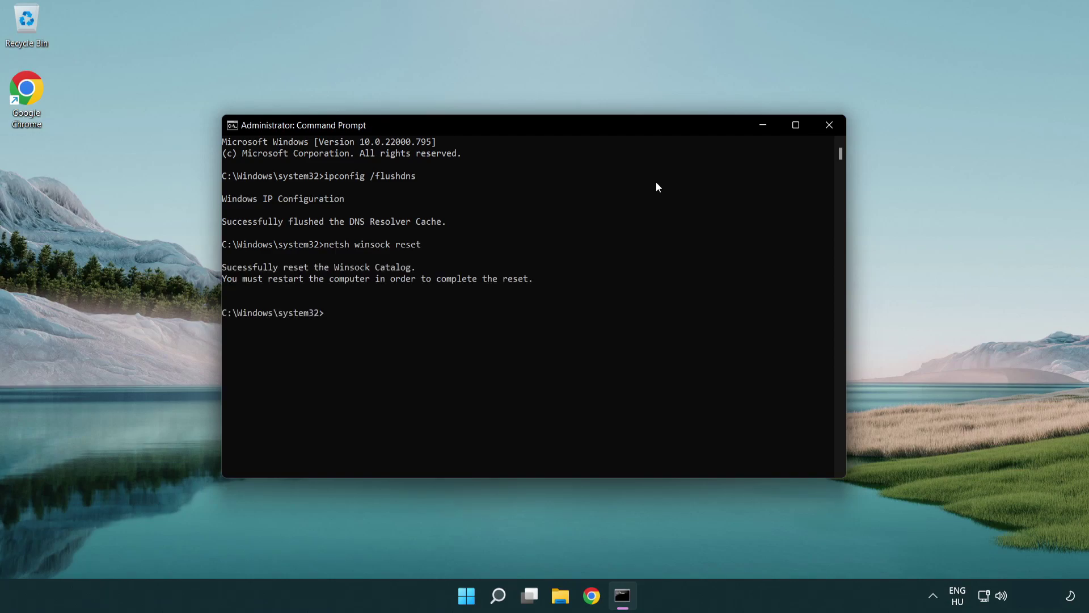
text(exit)
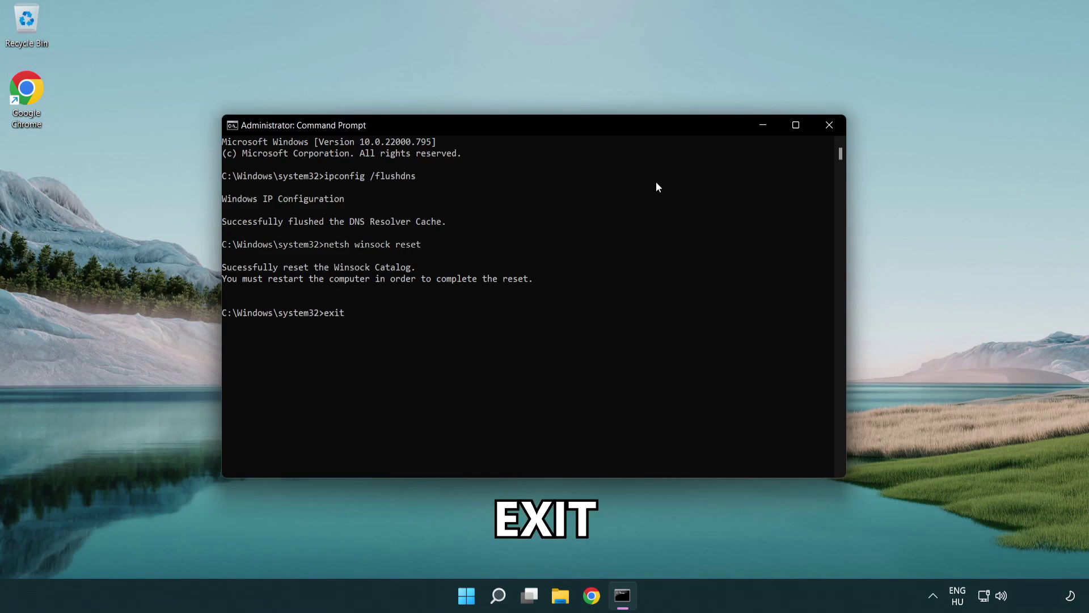
key(Return)
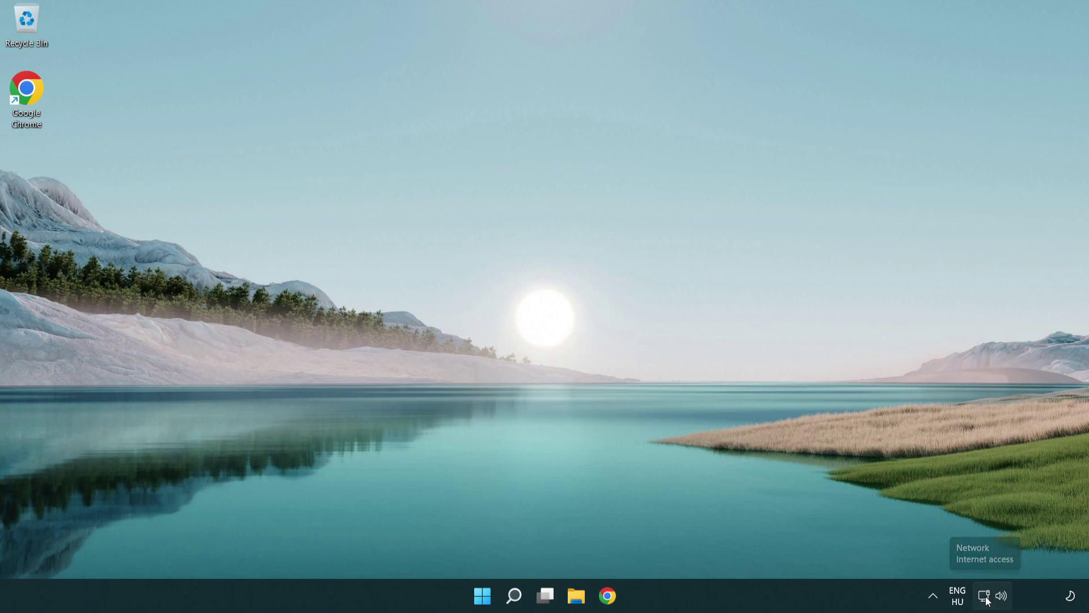
Reach Advanced network settings through the network tray icon's Network and Internet settings
right_click(986, 598)
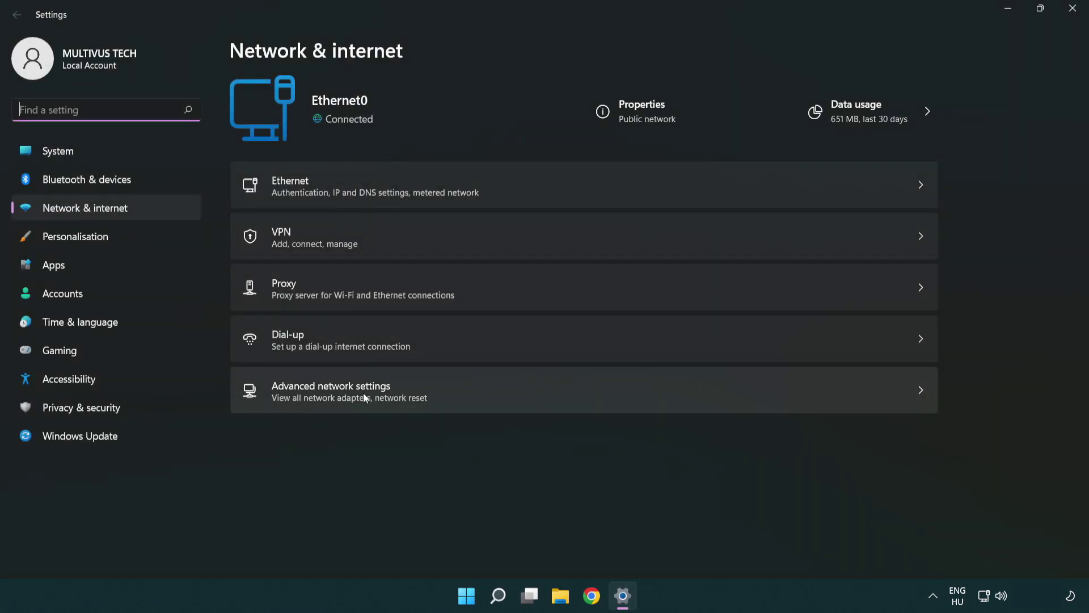
click(585, 399)
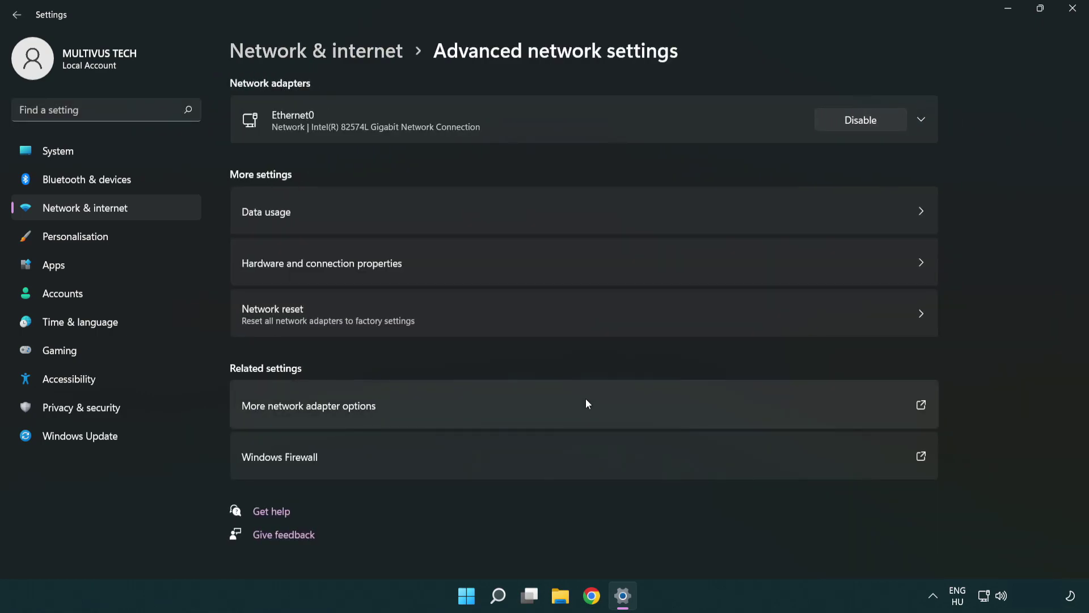
Open Ethernet0's properties and select Internet Protocol Version 4 (TCP/IPv4)
click(333, 409)
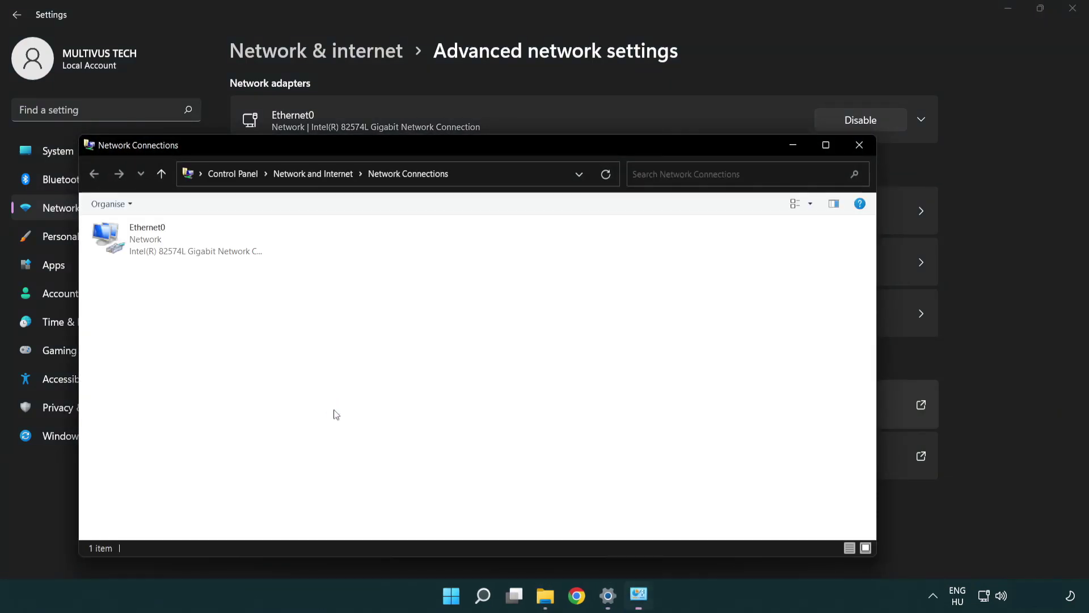
drag(404, 149, 475, 86)
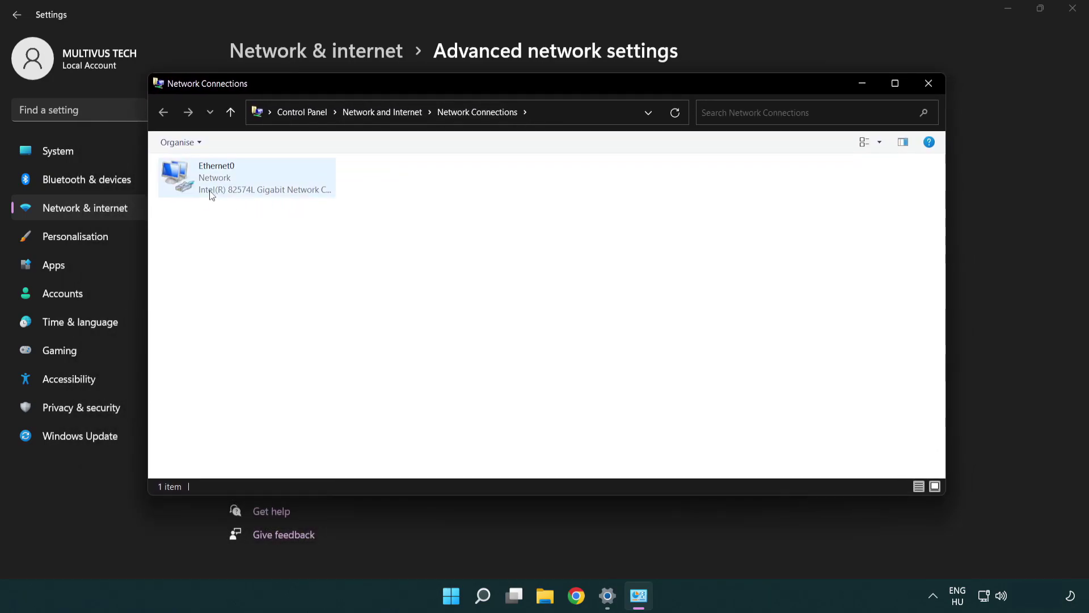
click(222, 186)
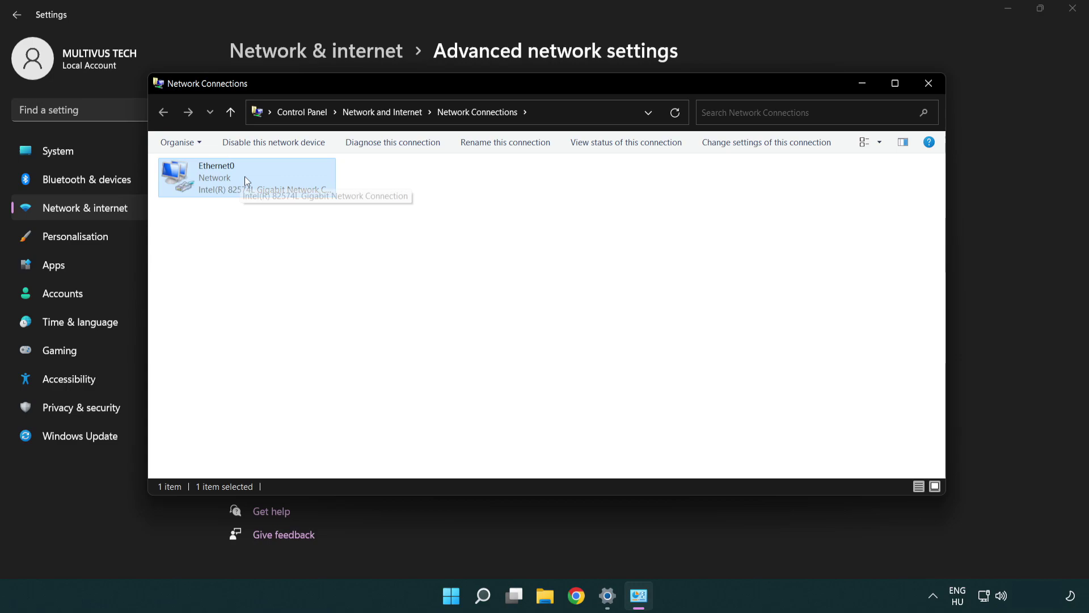
right_click(245, 176)
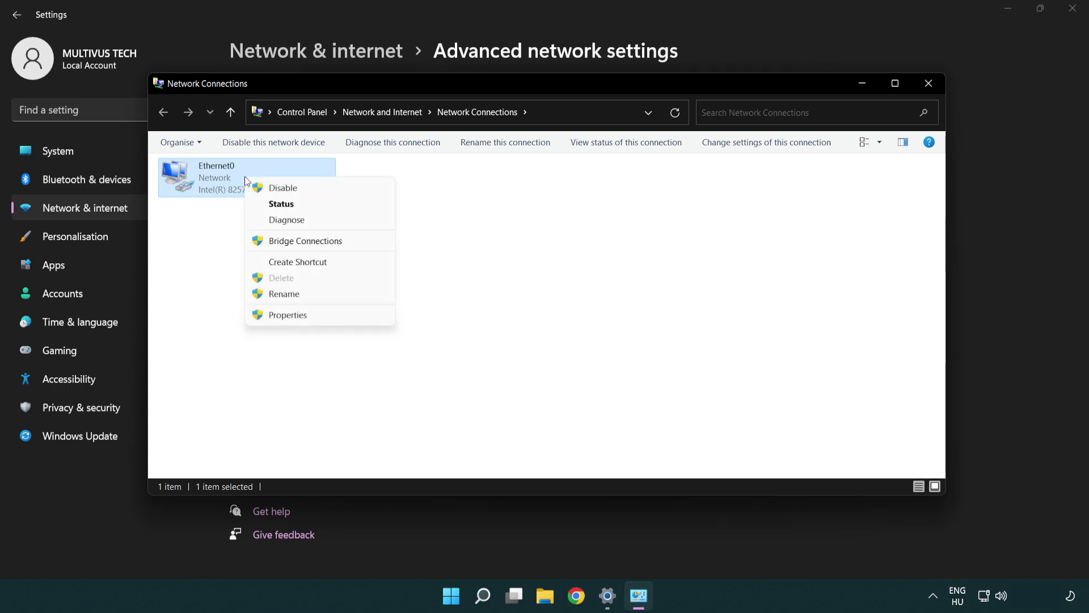
click(329, 319)
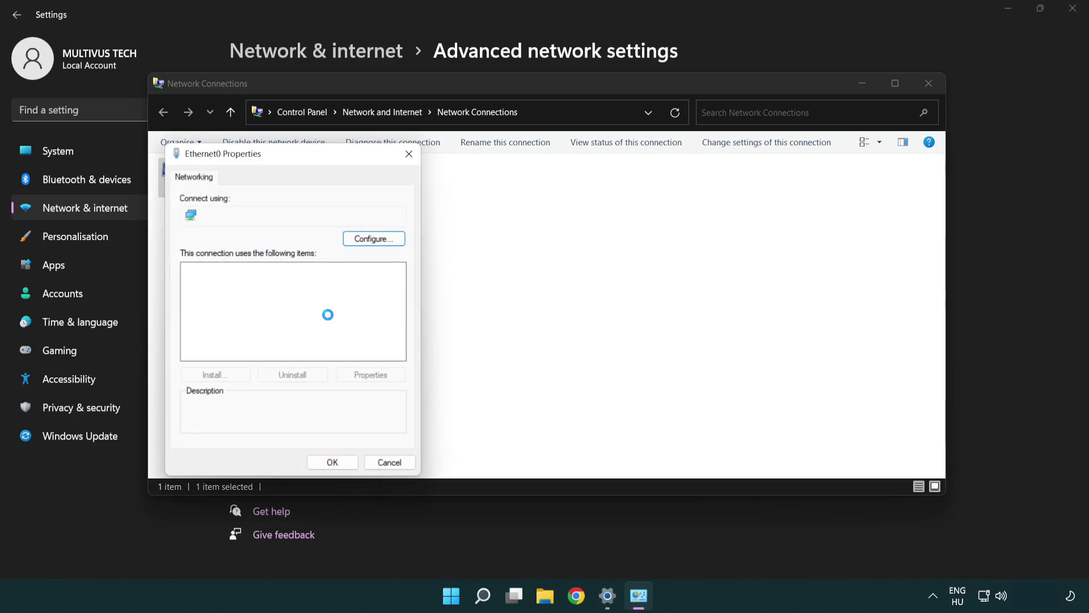
drag(279, 155, 529, 144)
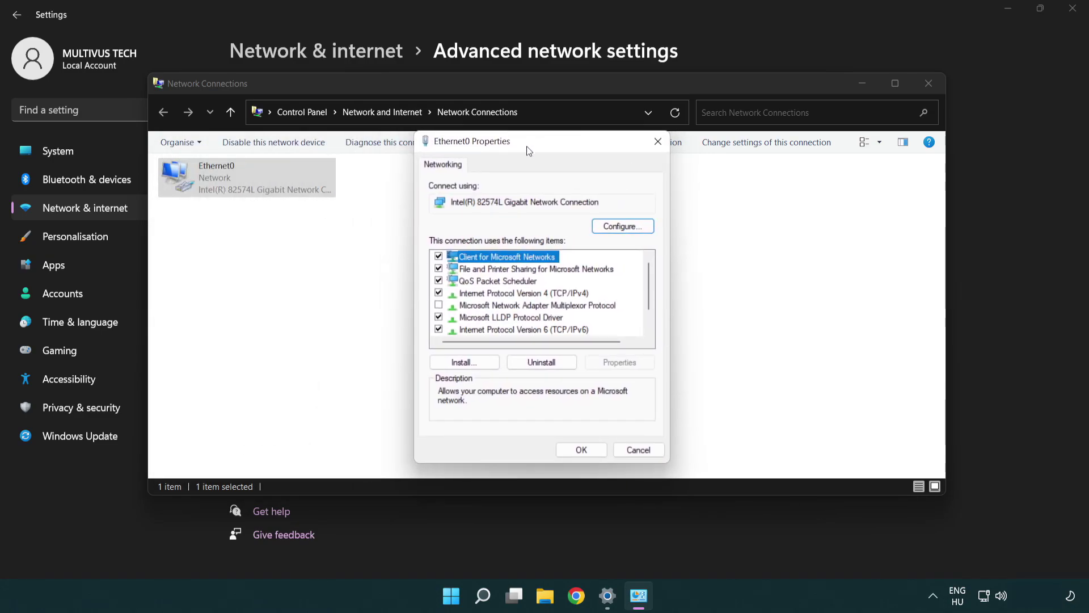
click(502, 293)
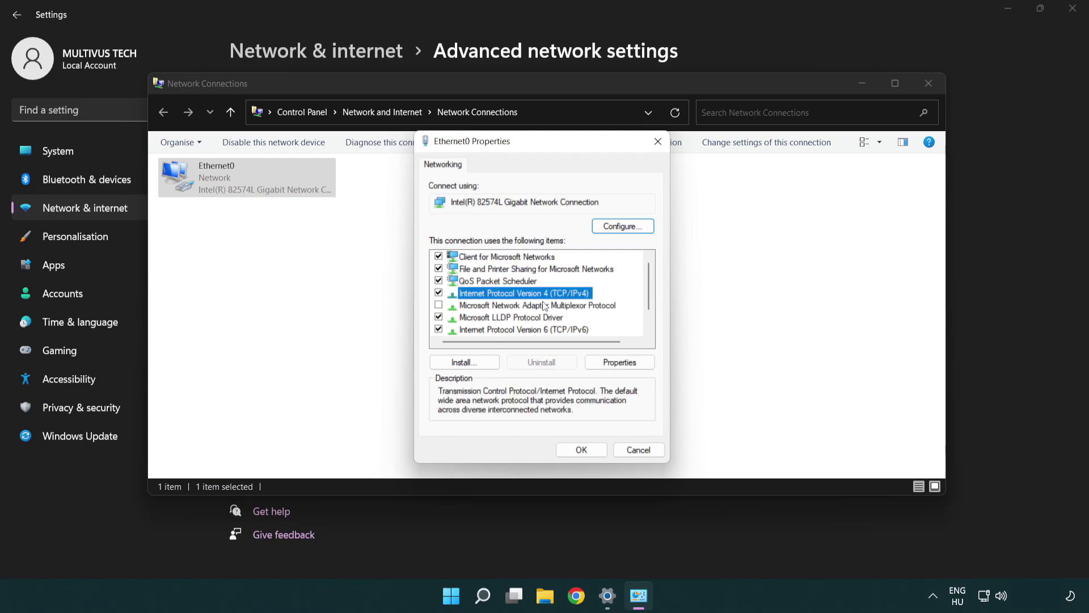
In the IPv4 properties, set preferred DNS 8.8.8.8 and alternate 8.8.4.4, then confirm
click(620, 363)
drag(584, 205, 546, 156)
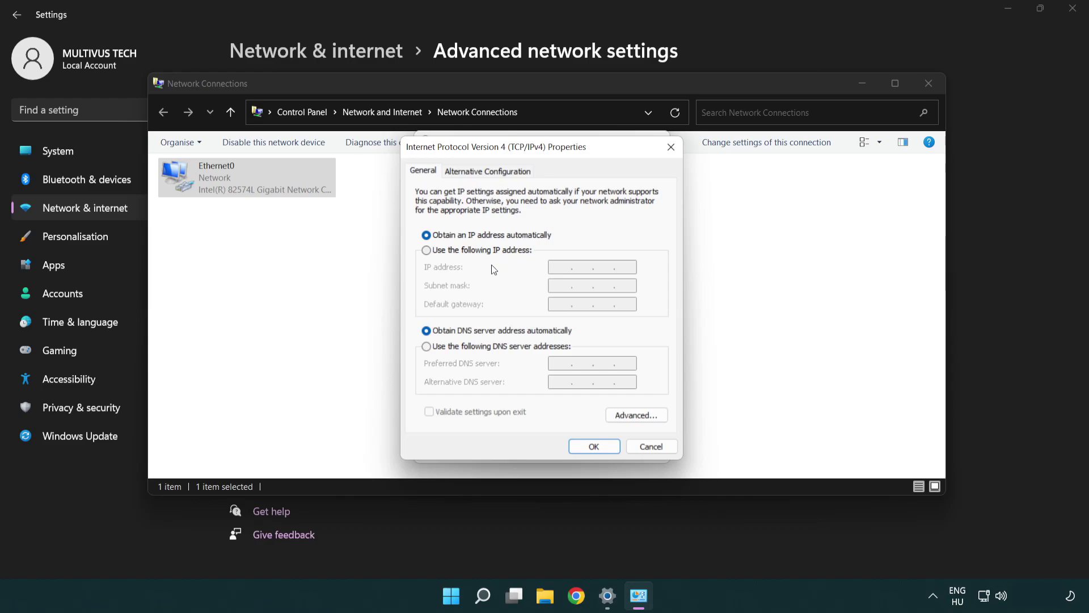
click(446, 348)
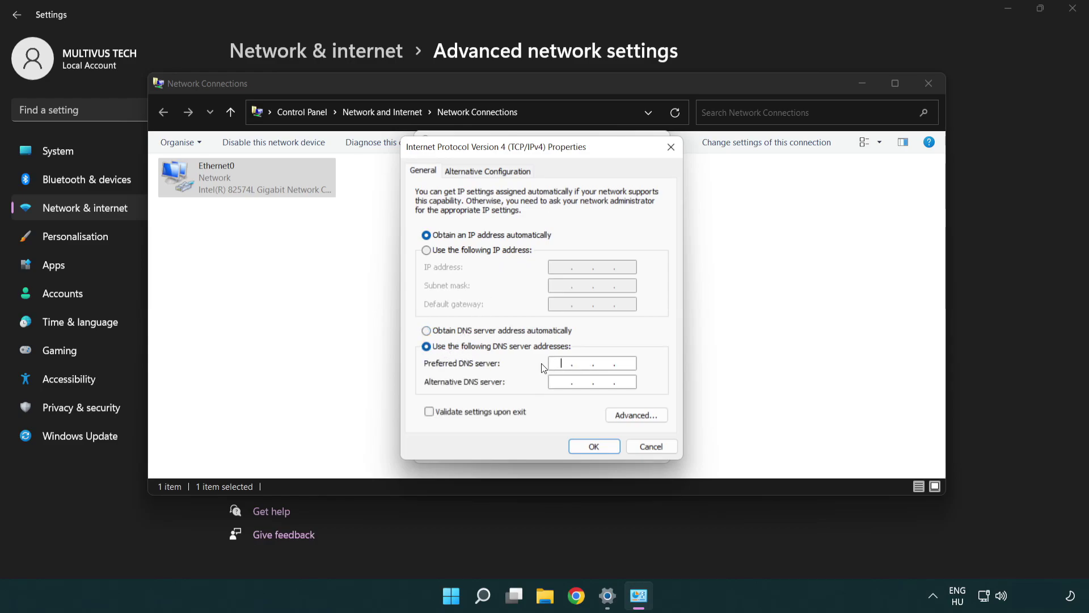
text(8.)
text(8.8.)
text(8)
text(8.8.)
text(4.4)
click(594, 446)
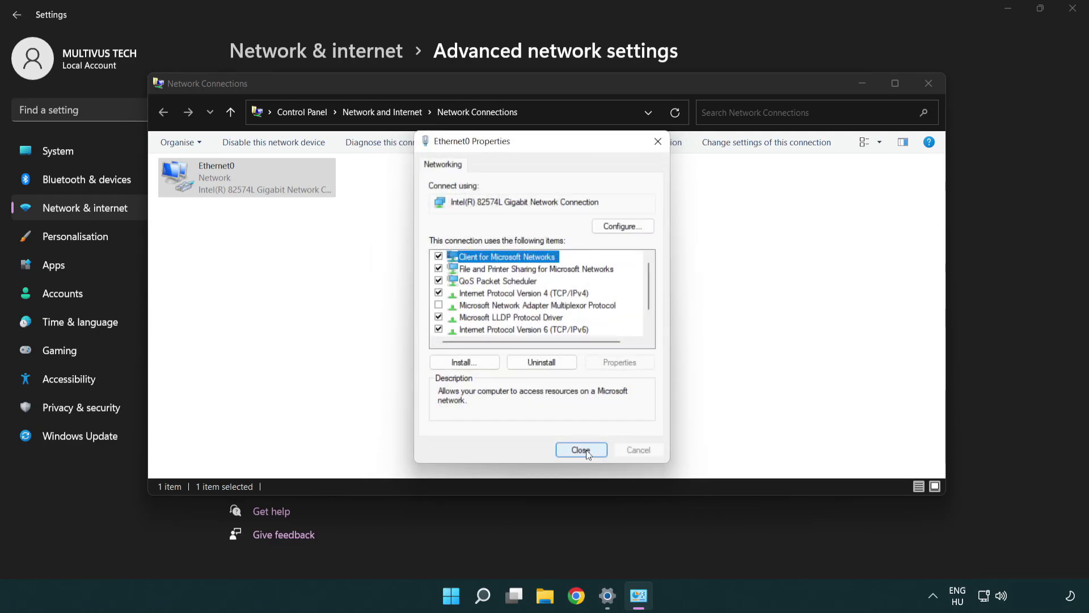
Close Ethernet0 Properties, Network Connections and Settings, returning to the desktop
click(582, 452)
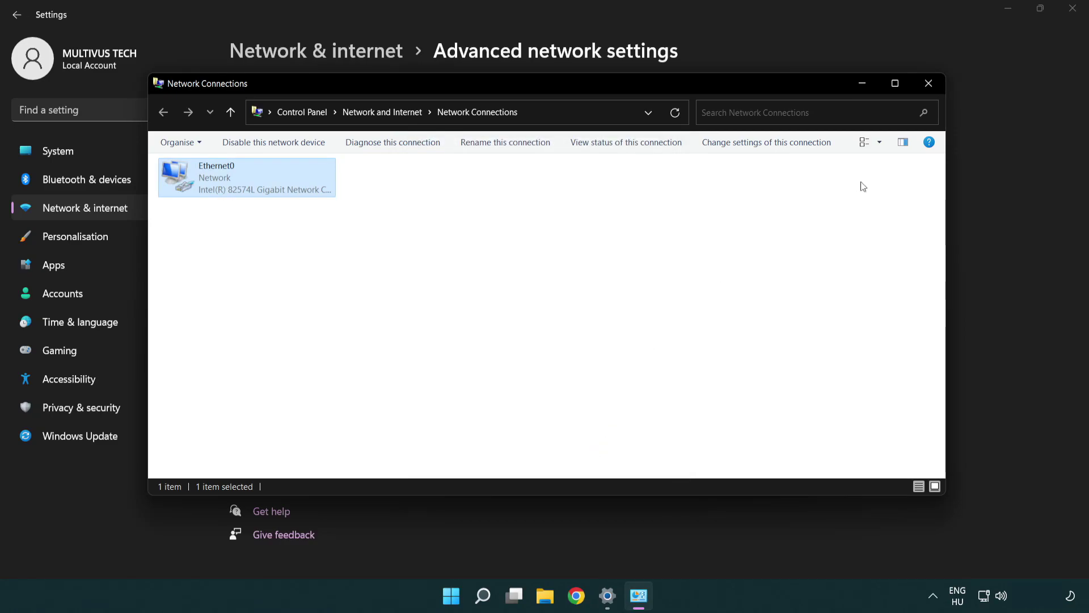
click(930, 84)
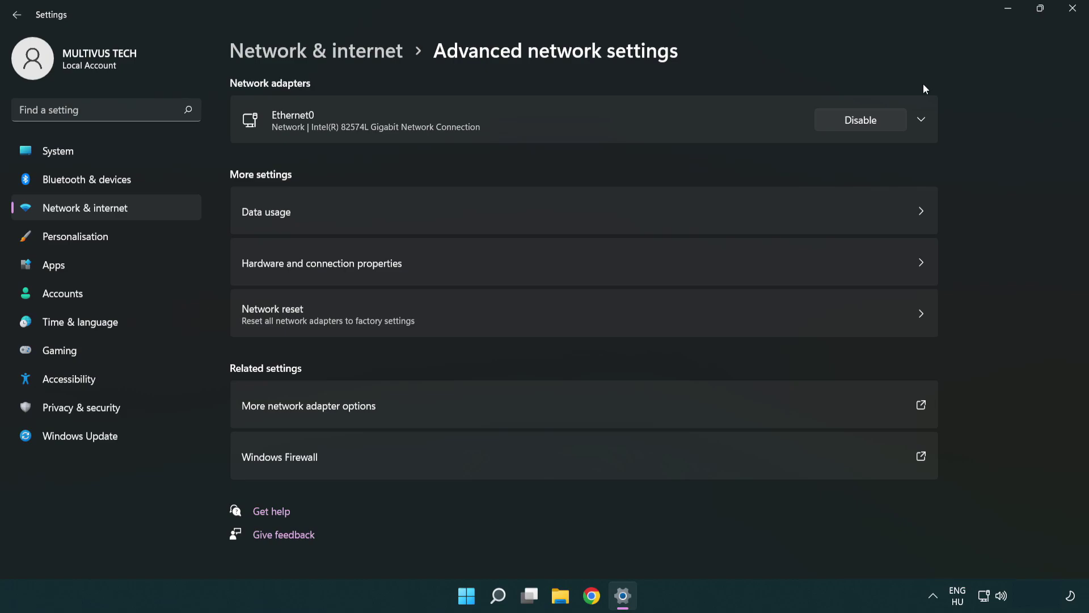
click(1072, 8)
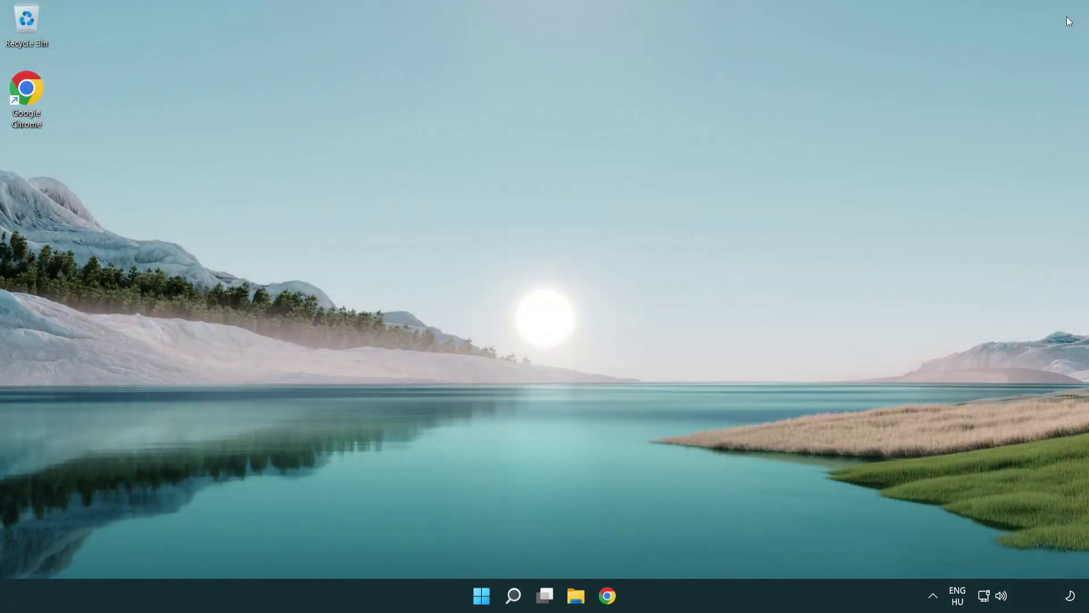
Open the Start menu and its power button menu to reveal the Restart option
click(482, 595)
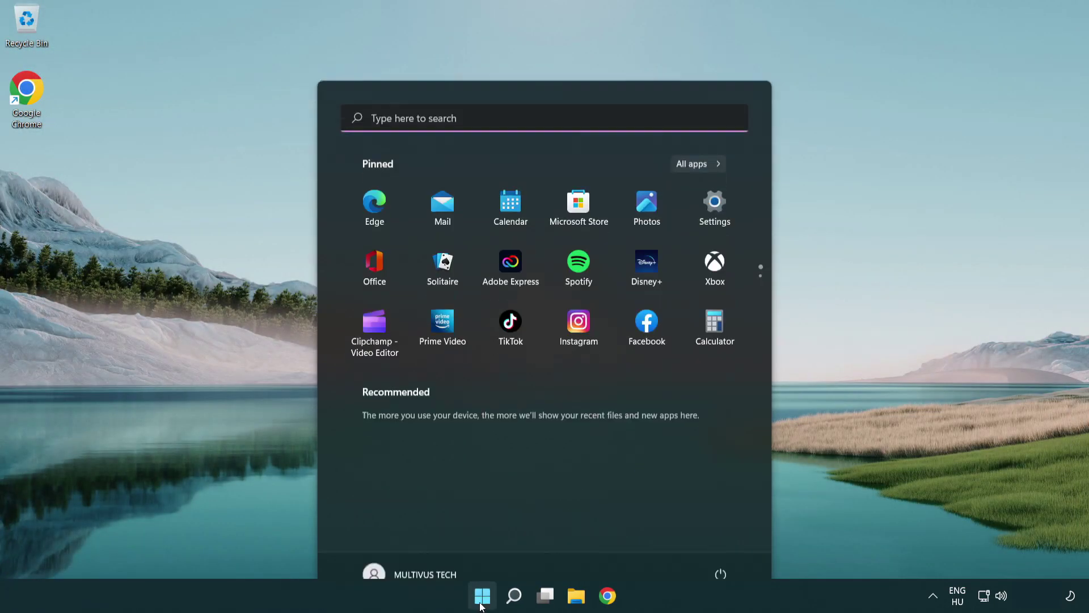
click(722, 548)
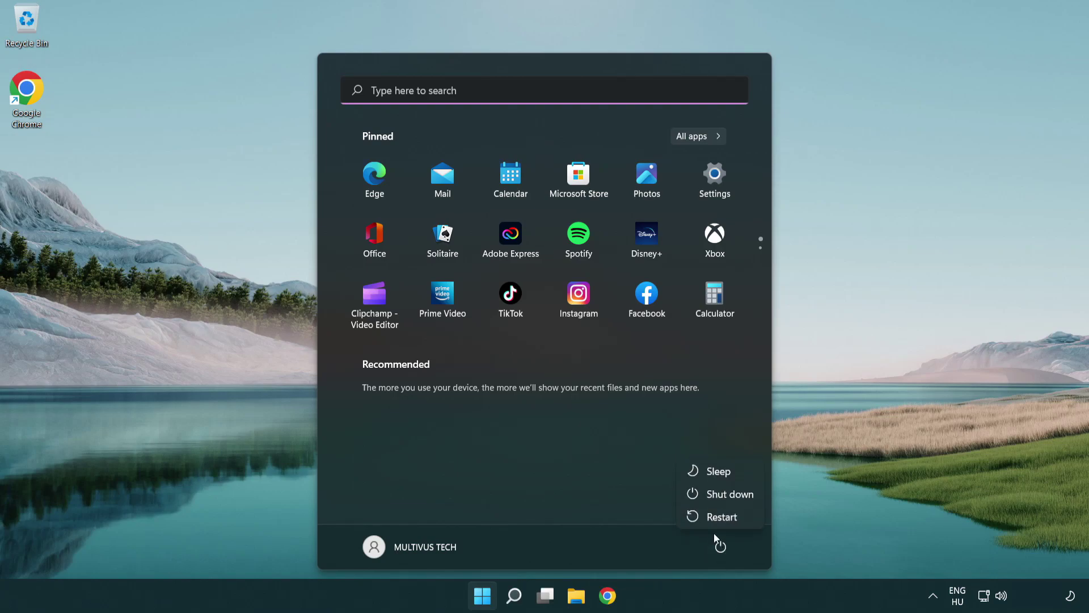